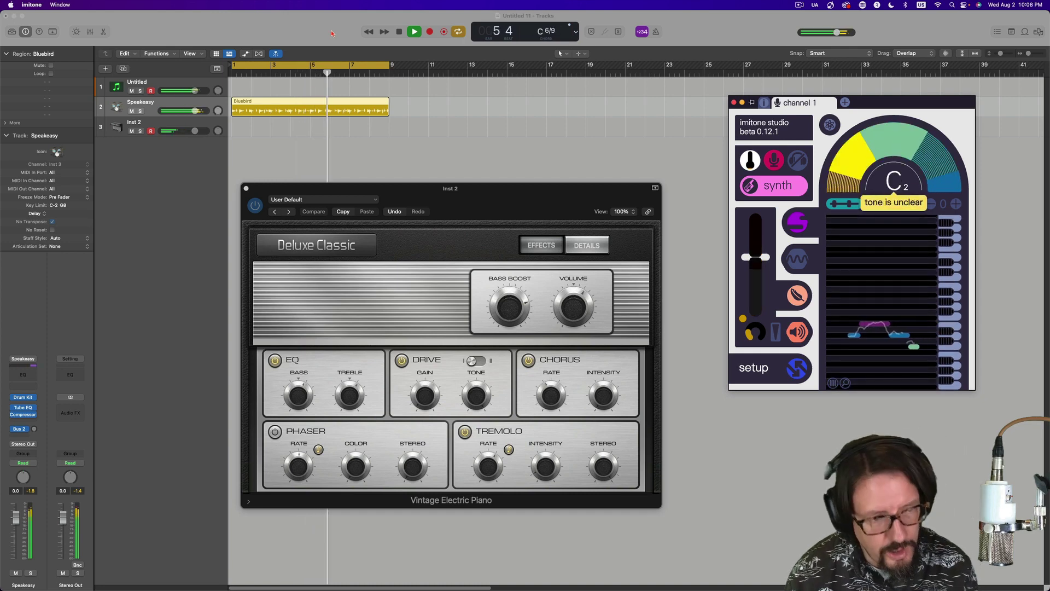
Step: Stop playback in the project and open the audio/MIDI setup in imitone
left_click(398, 30)
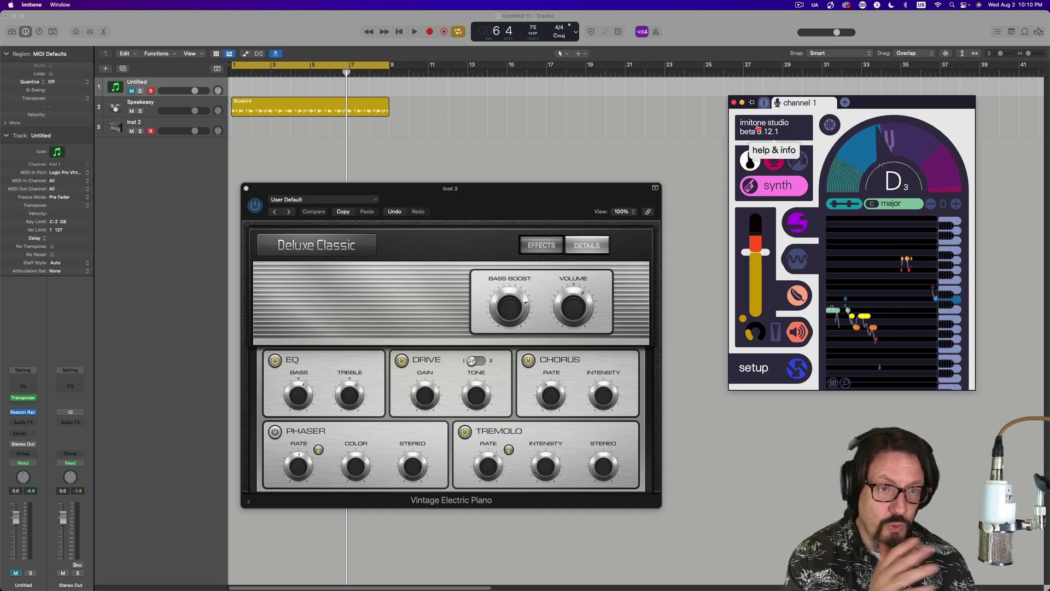
left_click_drag(868, 105, 865, 101)
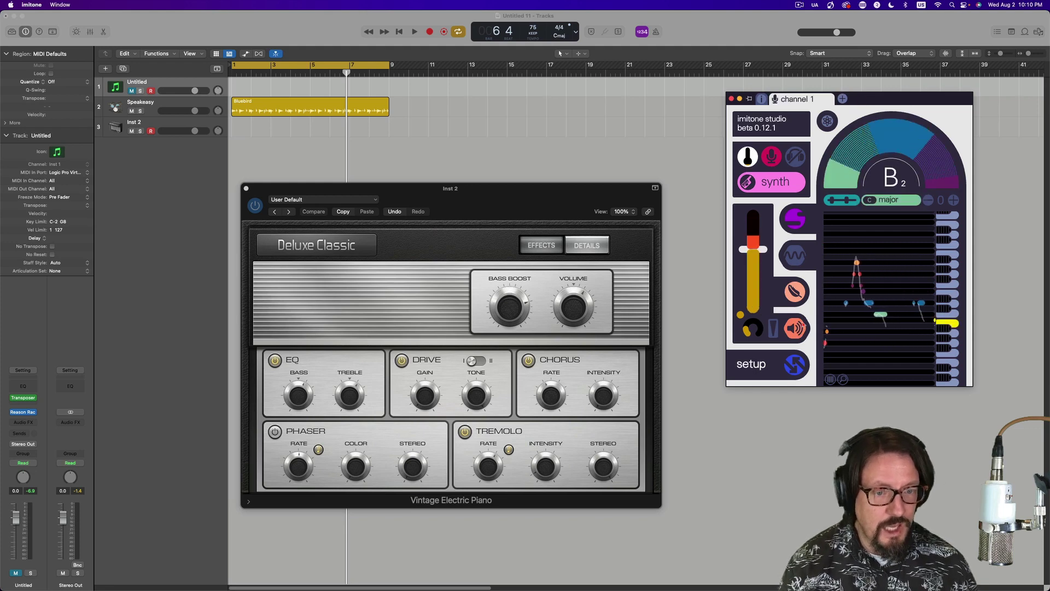
left_click(795, 365)
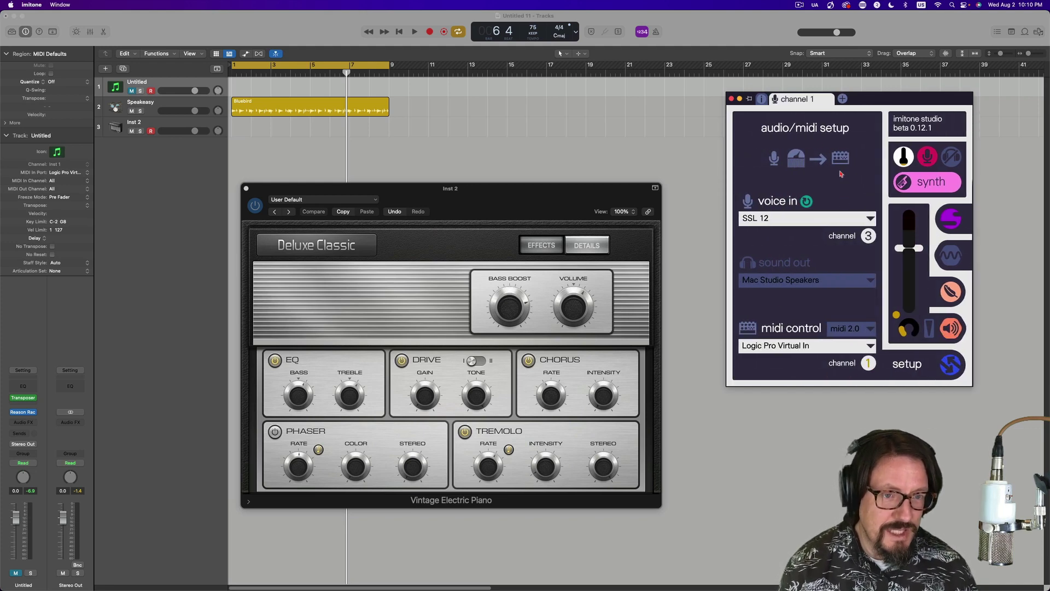
Step: Examine the list of devices available for the voice input
left_click(798, 219)
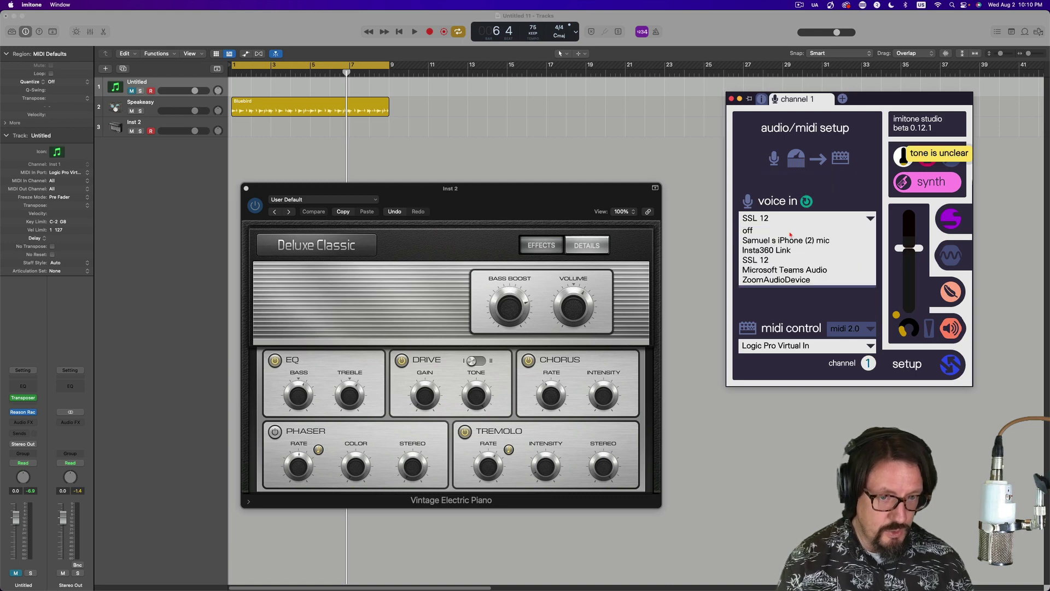
left_click(841, 192)
left_click(780, 219)
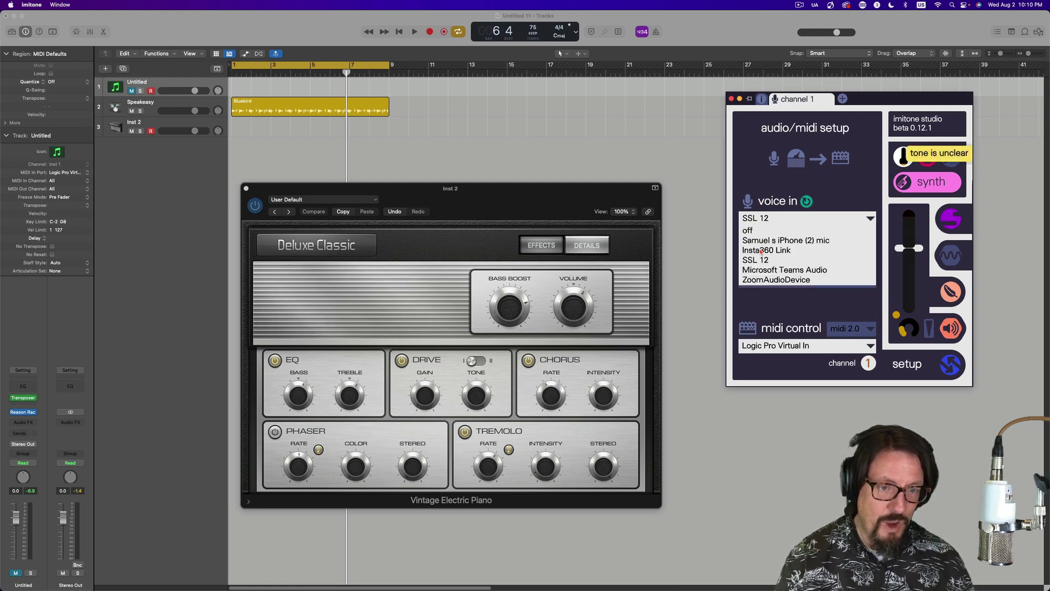
left_click(839, 184)
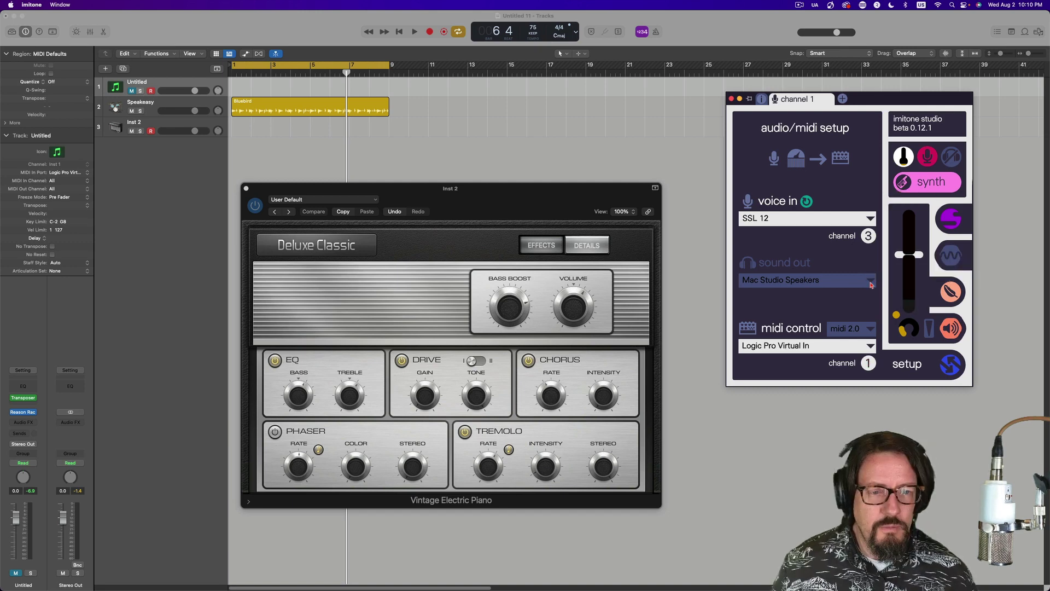
left_click(803, 219)
left_click(778, 303)
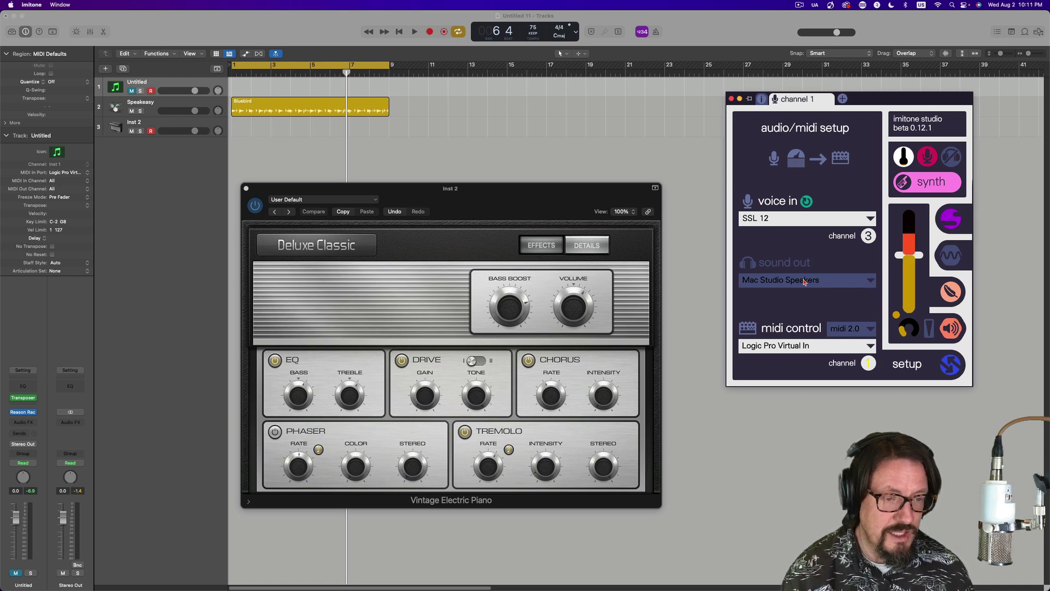
Step: Examine the MIDI version options and the available MIDI control destinations
left_click(852, 331)
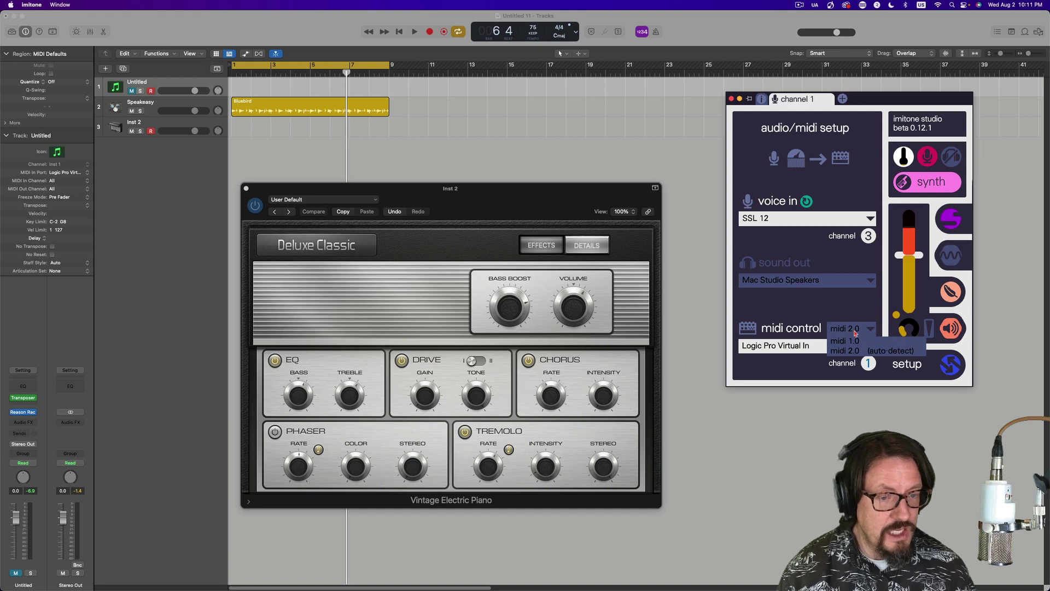
left_click(809, 316)
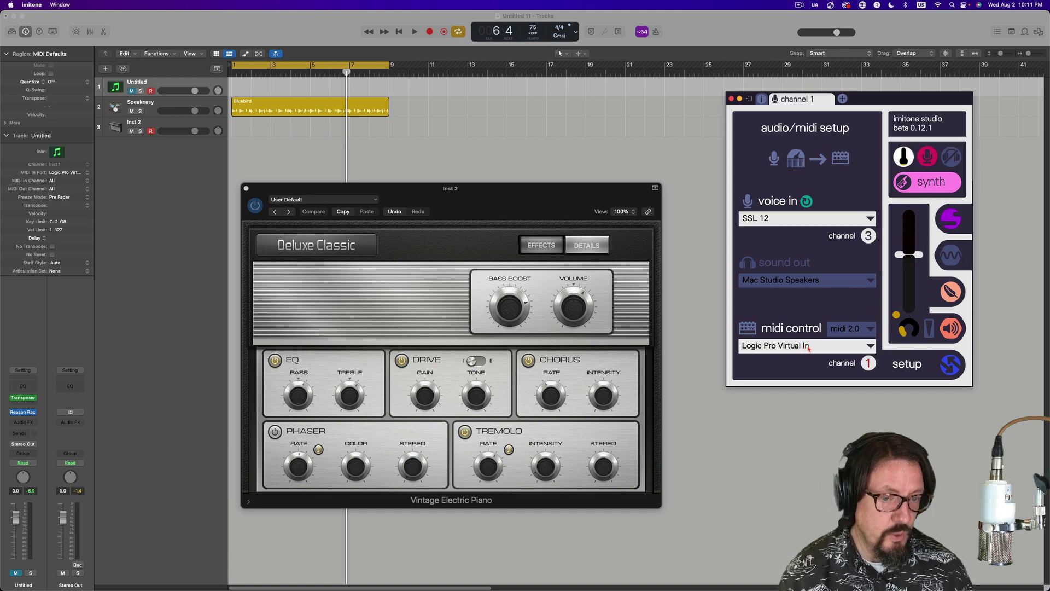
left_click(809, 347)
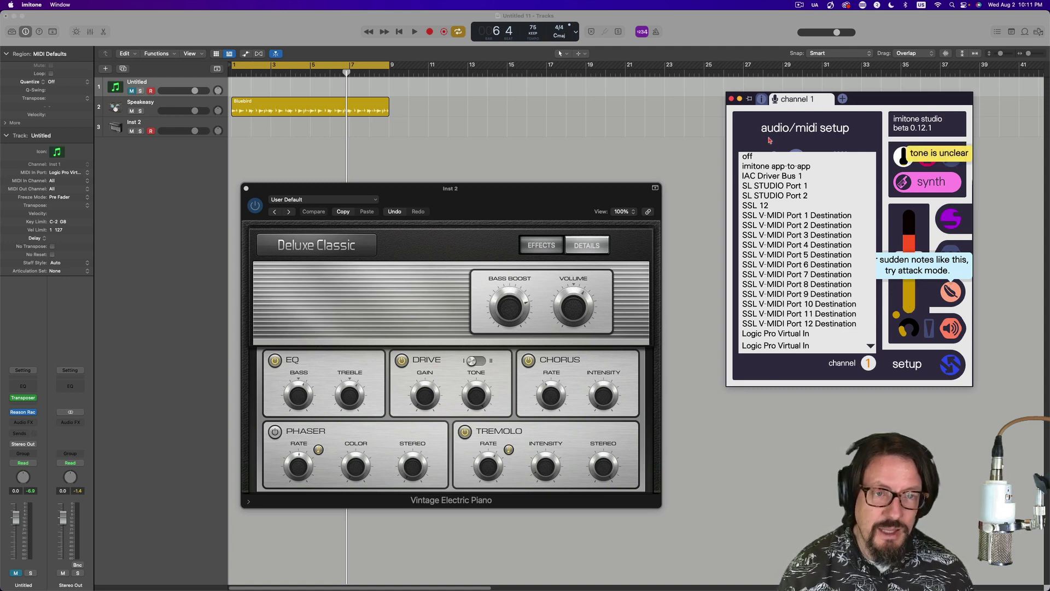
left_click(829, 115)
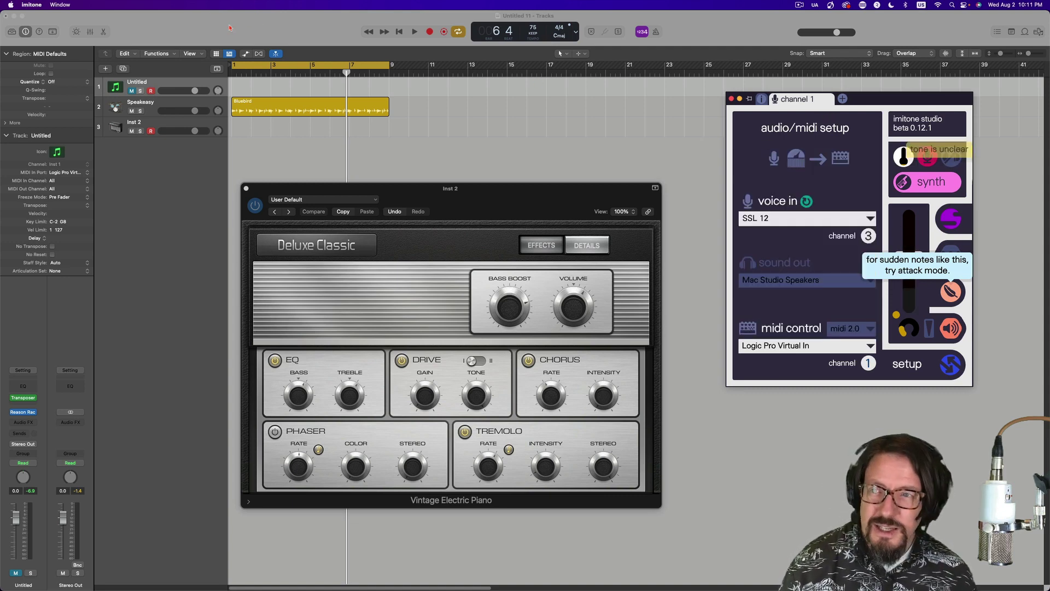
Step: Switch to Logic Pro, enable MIDI 2.0 in its MIDI settings, and close the settings
left_click(211, 31)
left_click(34, 4)
mouse_move(31, 30)
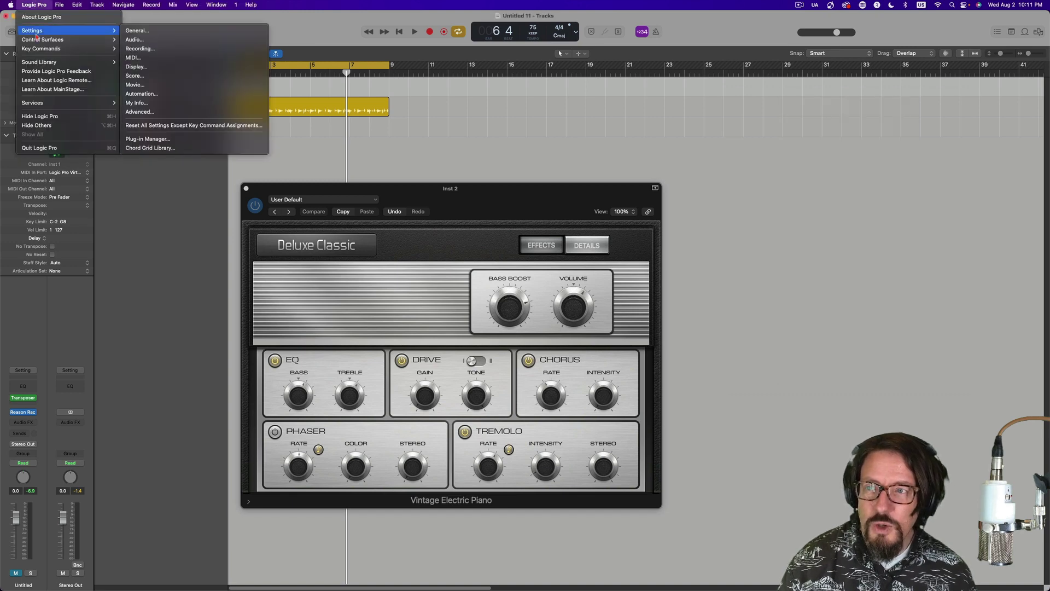
left_click(175, 57)
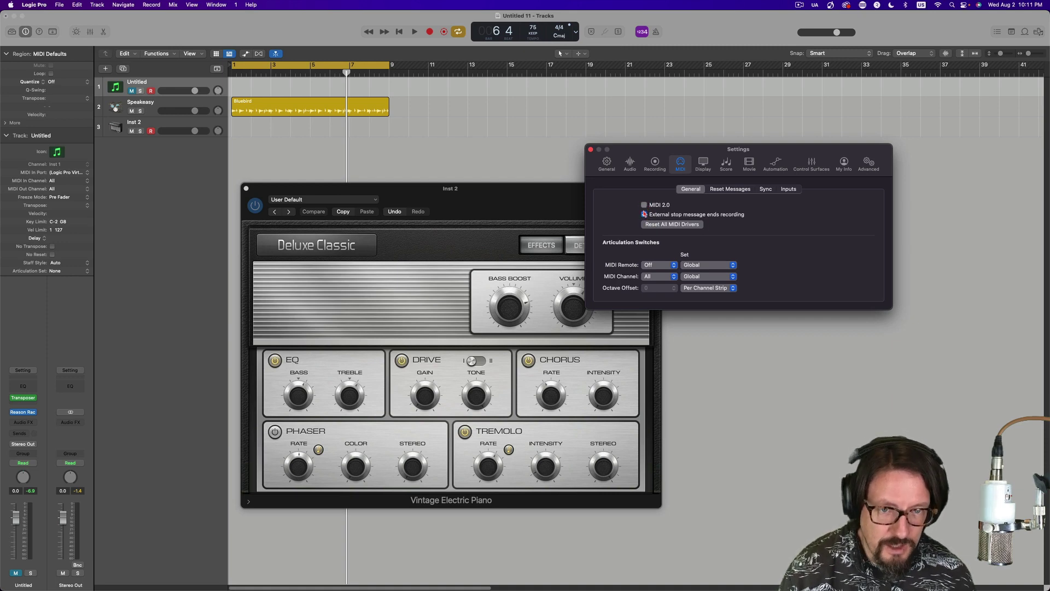
left_click(644, 205)
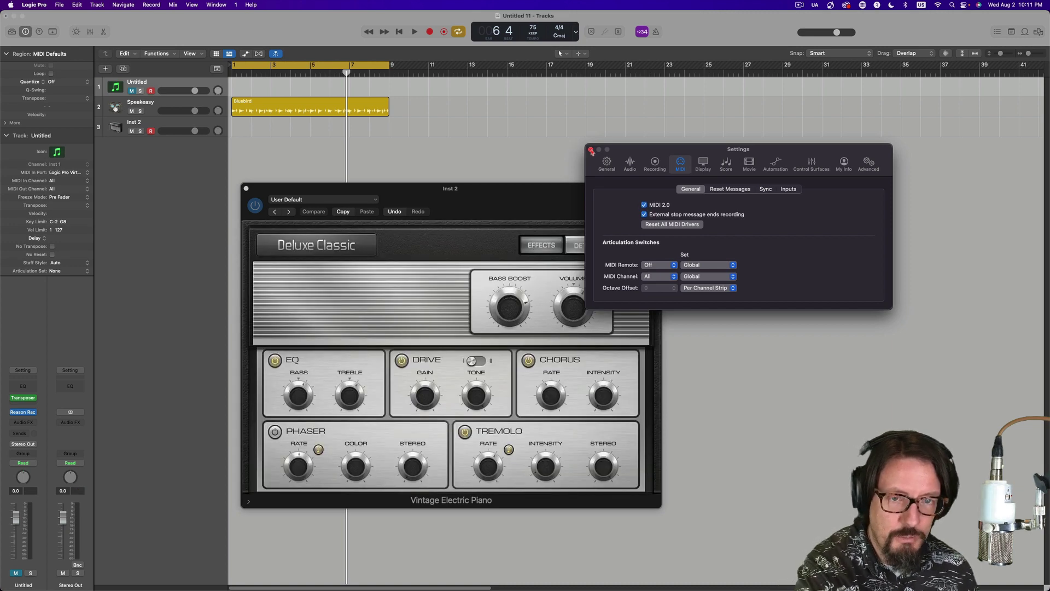
left_click(591, 149)
Step: Return to imitone, check the MIDI control destinations again, and leave the audio/MIDI setup
key("super+Tab")
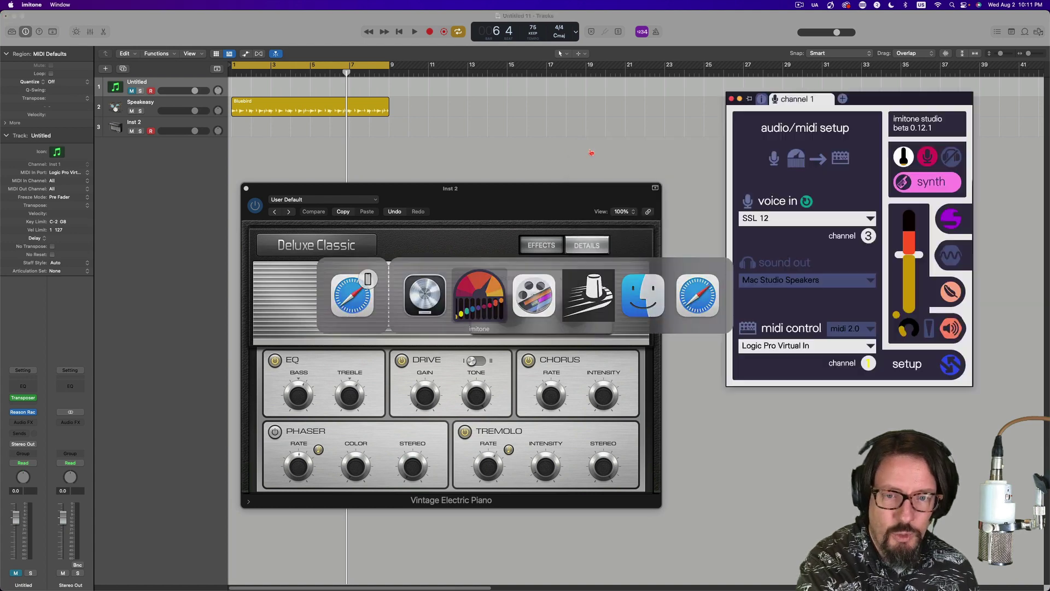
left_click(843, 347)
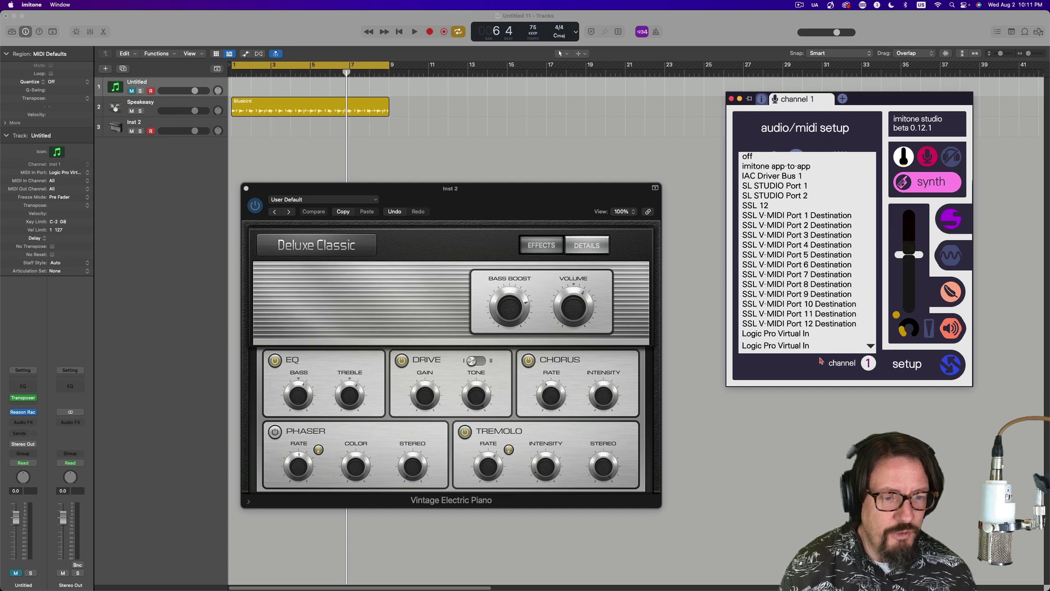
left_click(794, 366)
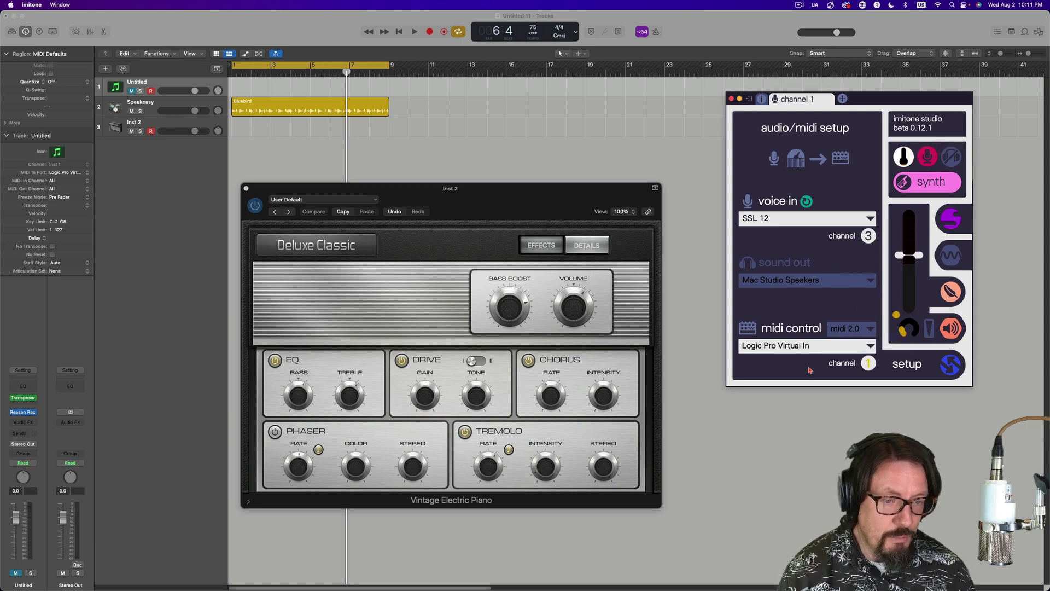
left_click(803, 346)
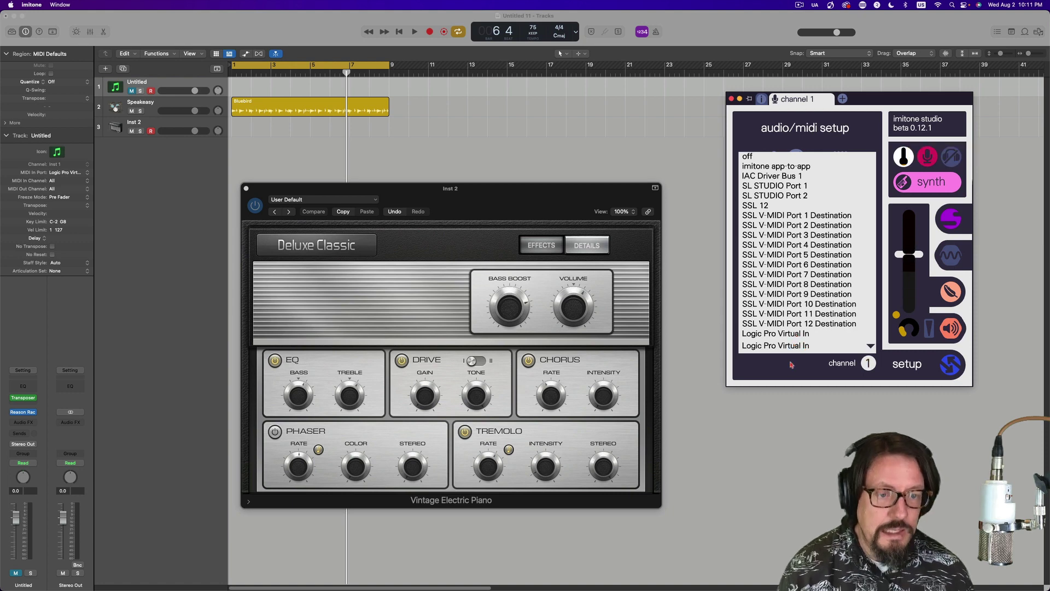
left_click(791, 365)
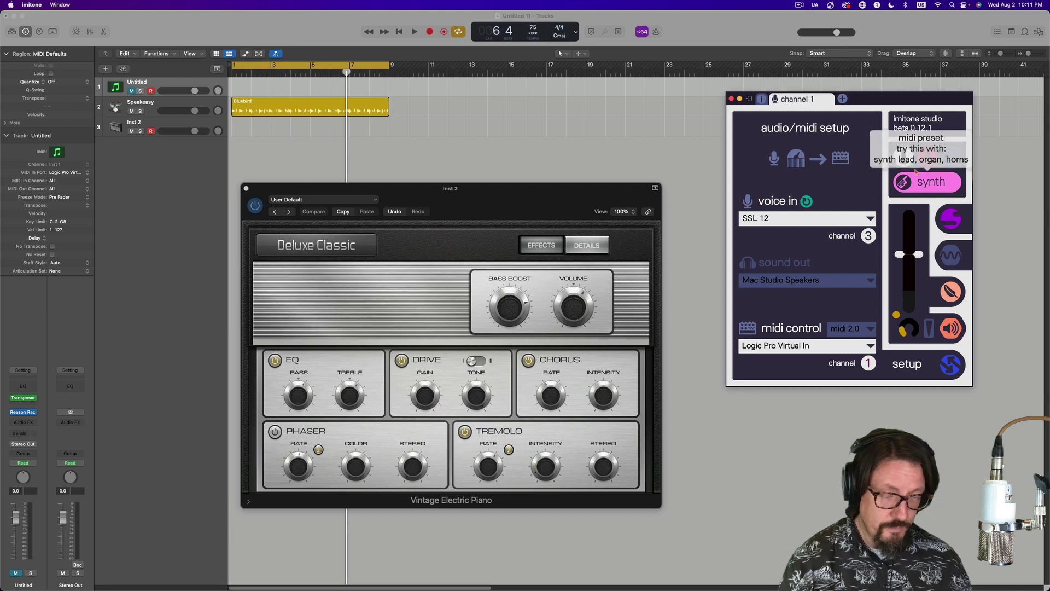
left_click(949, 368)
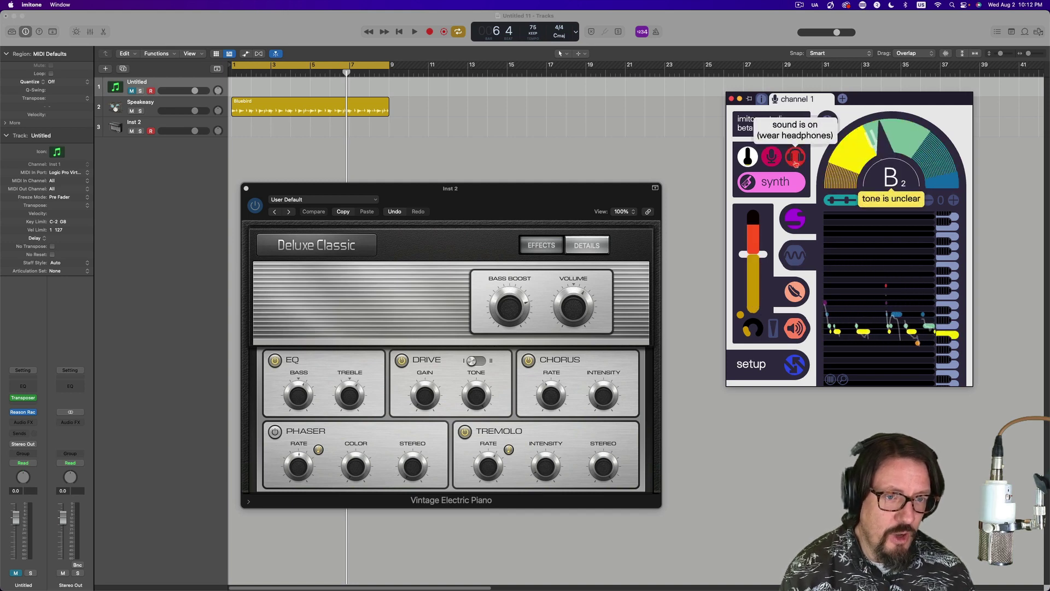
Step: Turn off imitone's own sound output and check the gate volume setting
left_click(795, 158)
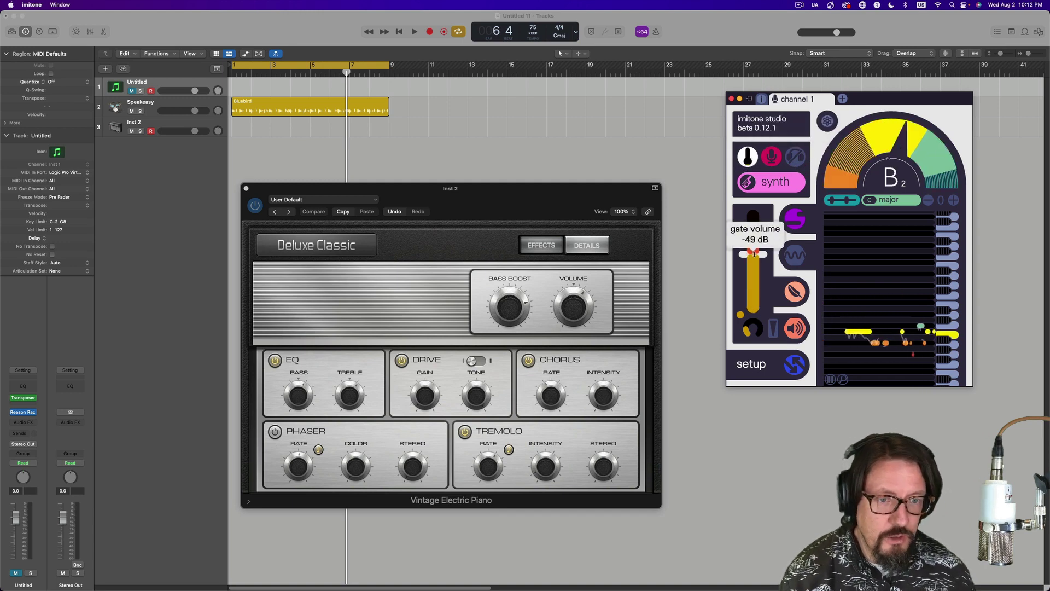
mouse_move(752, 236)
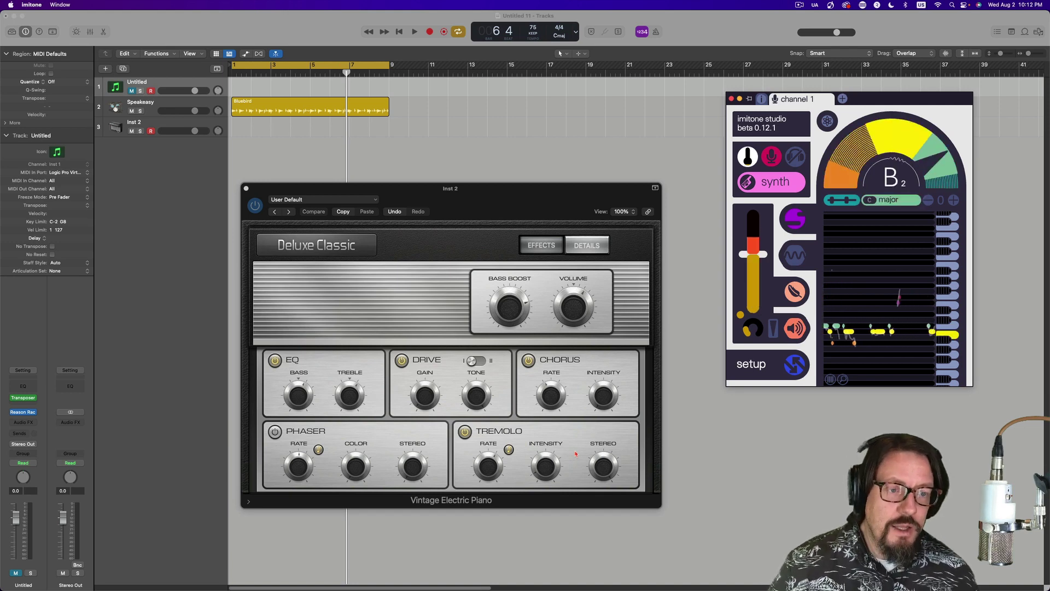
mouse_move(746, 262)
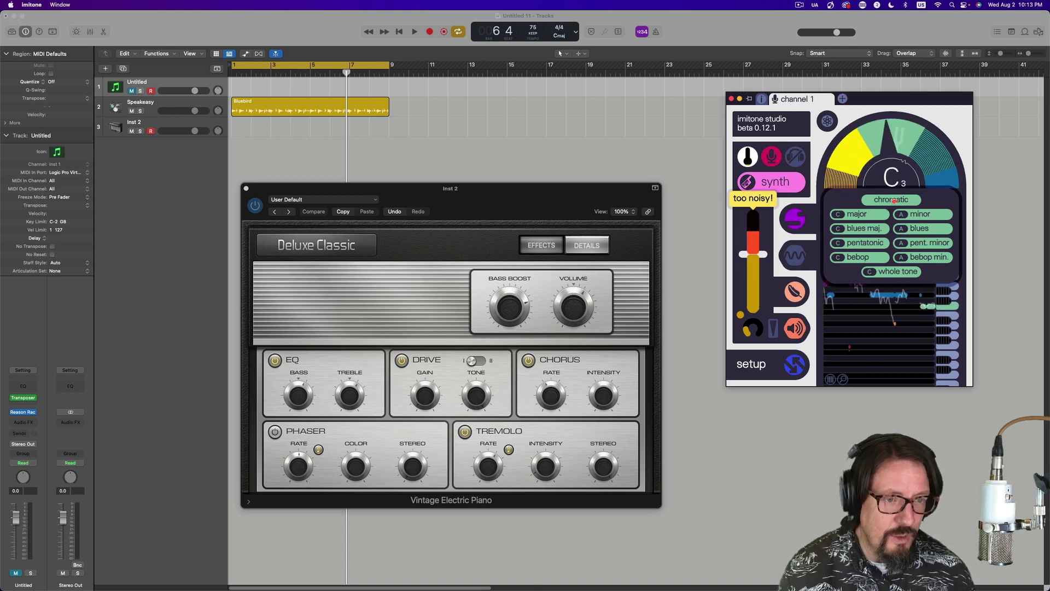
Step: Look through the scale choices and the pitch modes
left_click(892, 299)
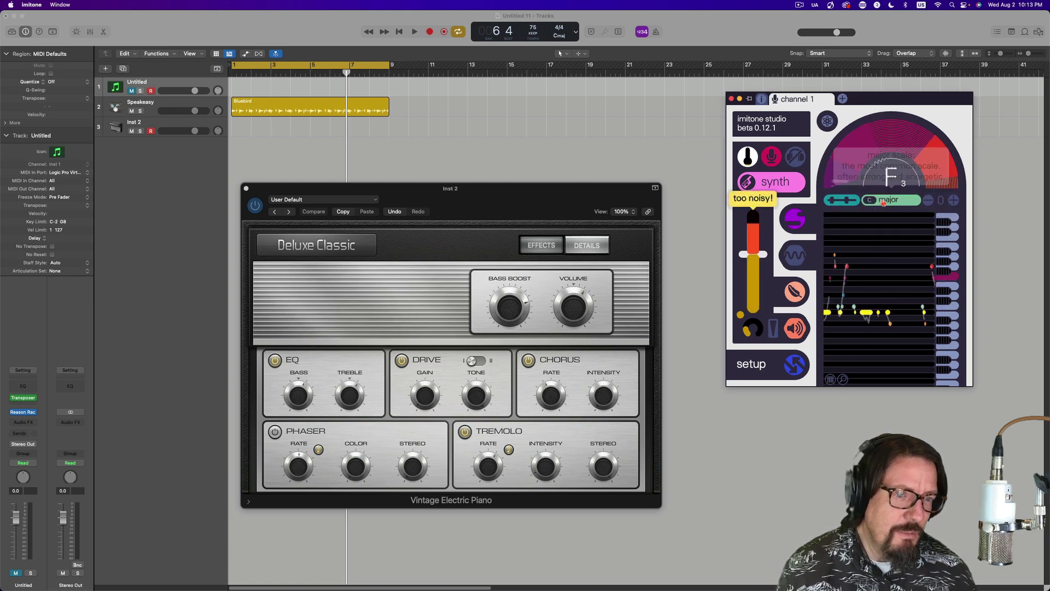
left_click(797, 219)
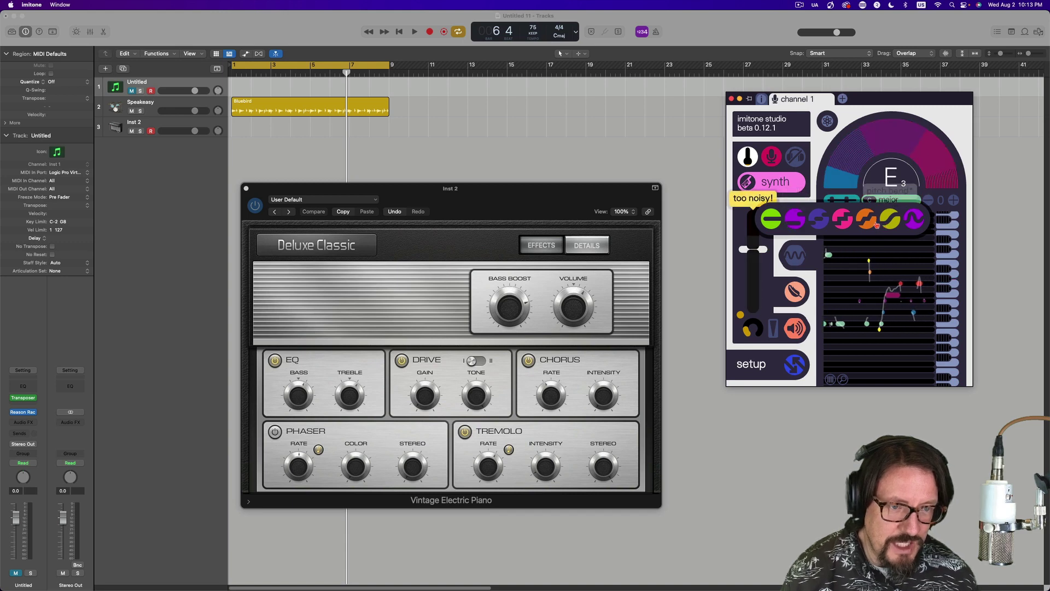
left_click(913, 220)
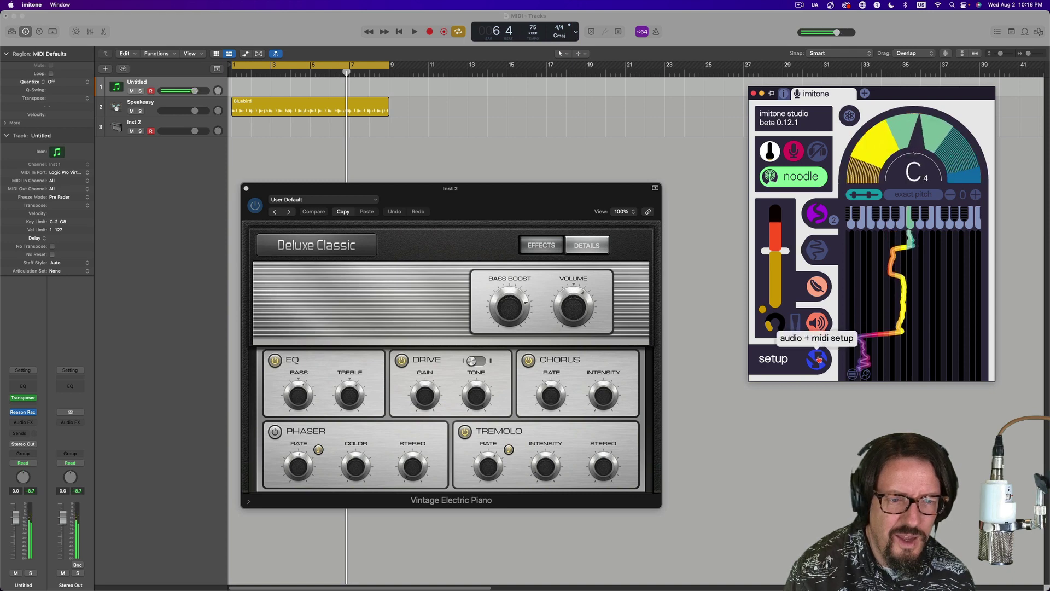
Step: Review the voice input, sound output and MIDI control assignments in the audio/MIDI setup, and close it
left_click(837, 367)
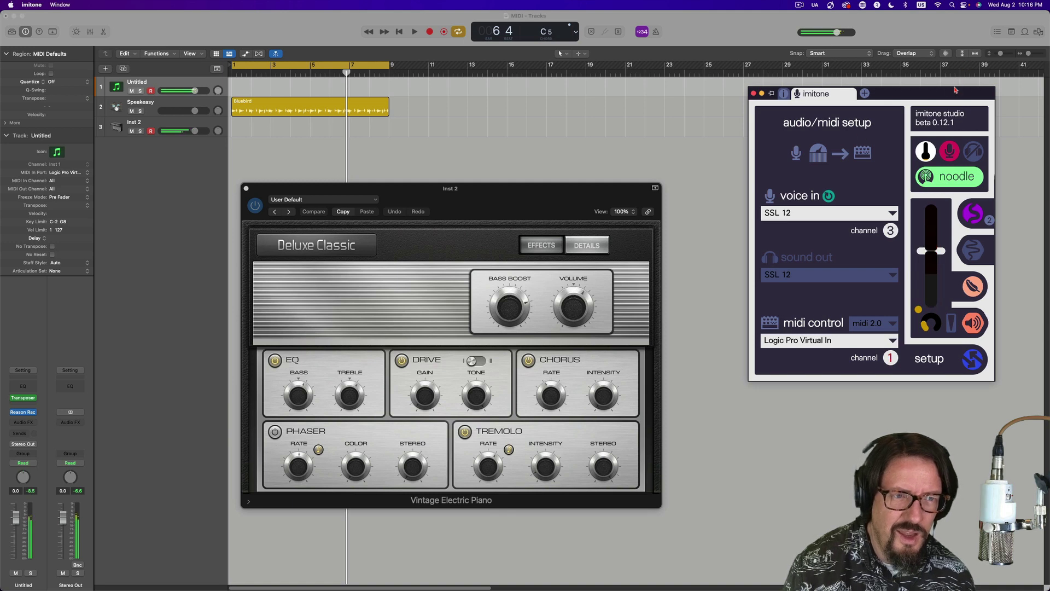
left_click_drag(952, 94, 942, 97)
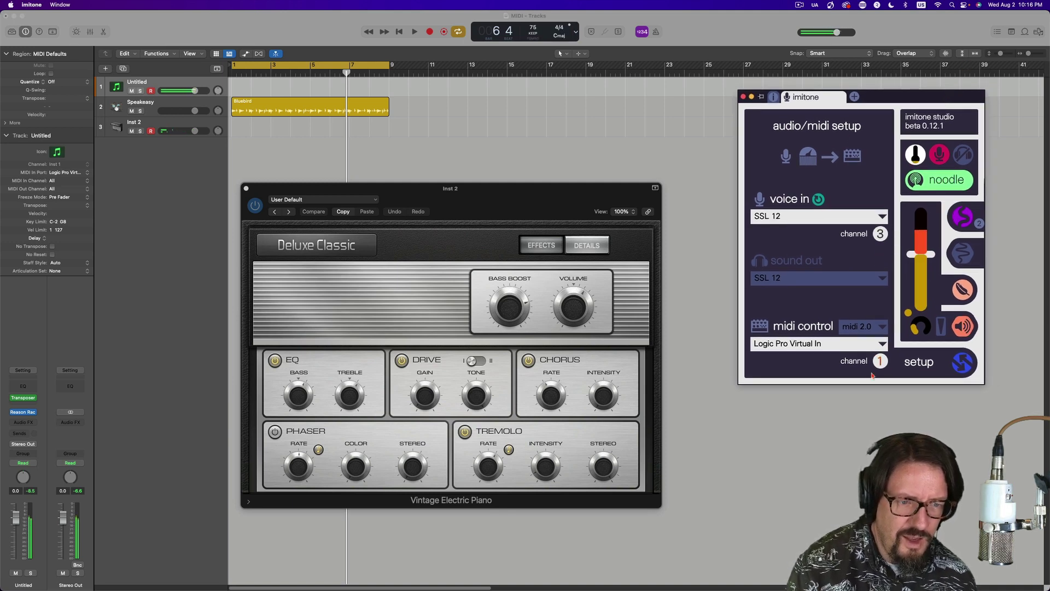
left_click(962, 361)
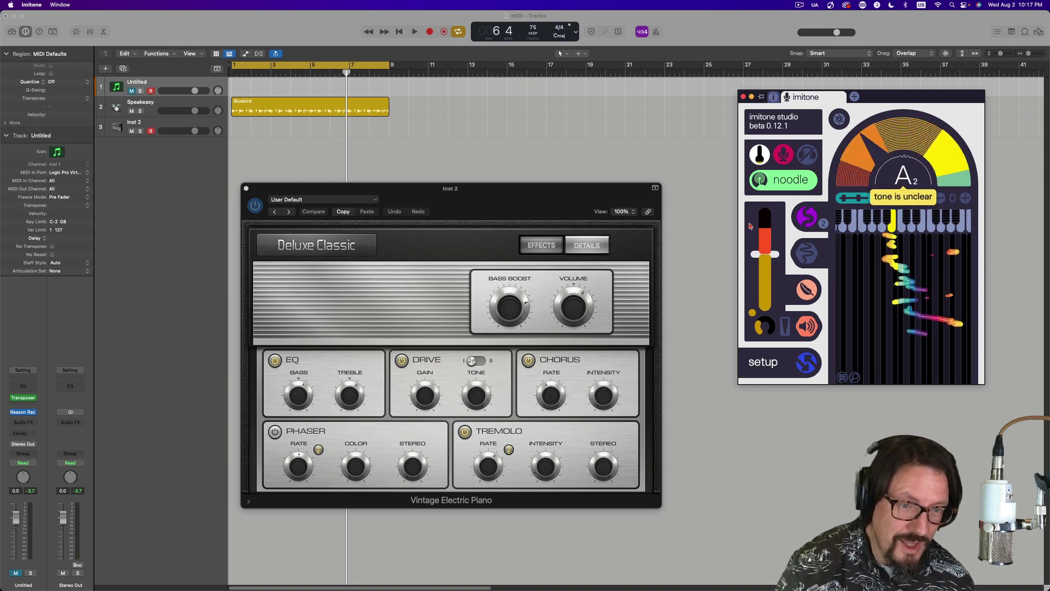
Step: Set imitone's pitch mode to hold
left_click(815, 219)
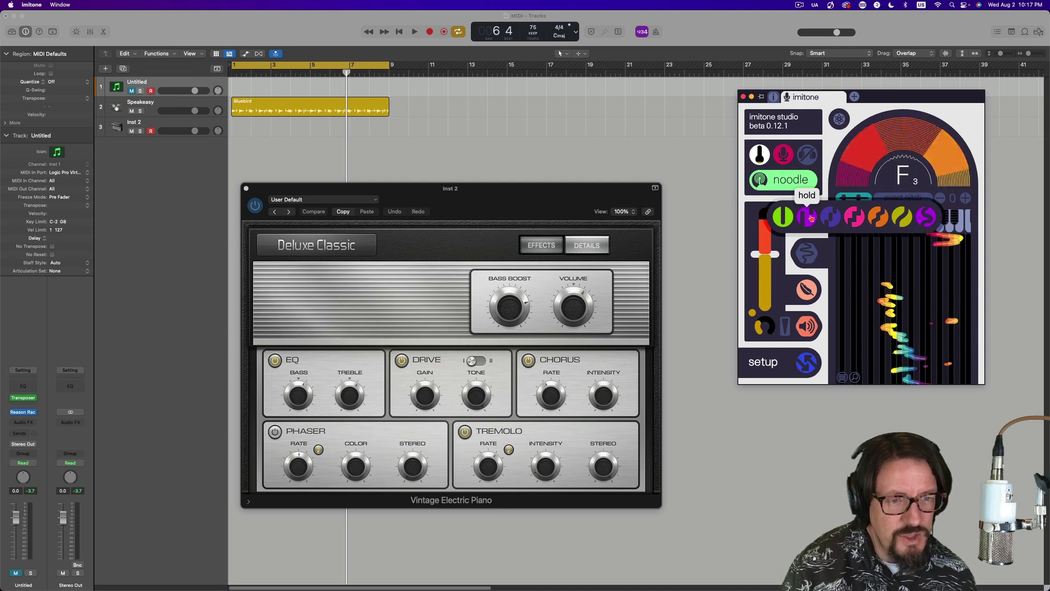
left_click(814, 218)
left_click(814, 218)
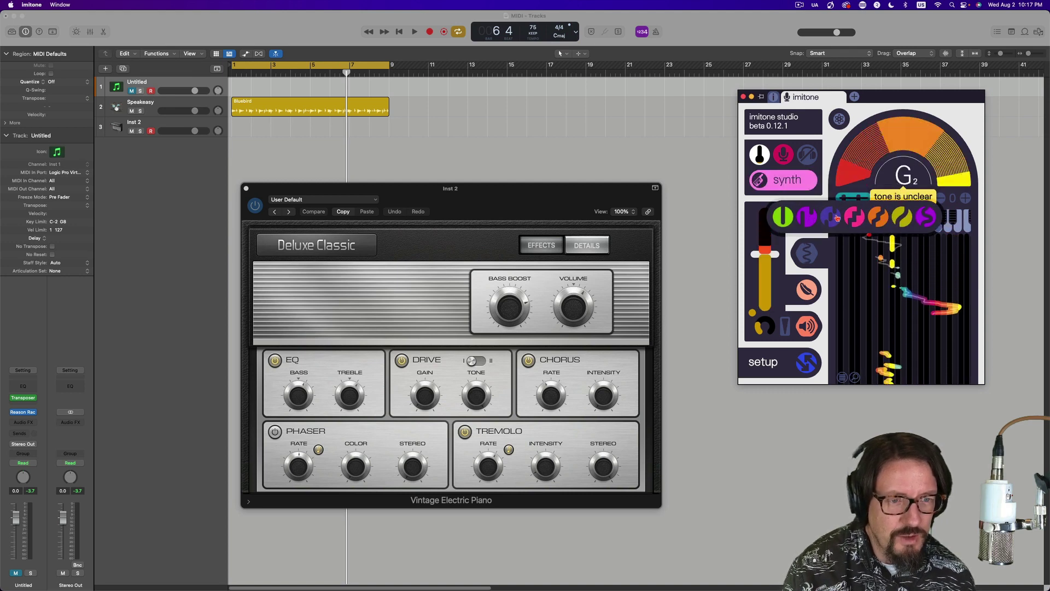
left_click(805, 217)
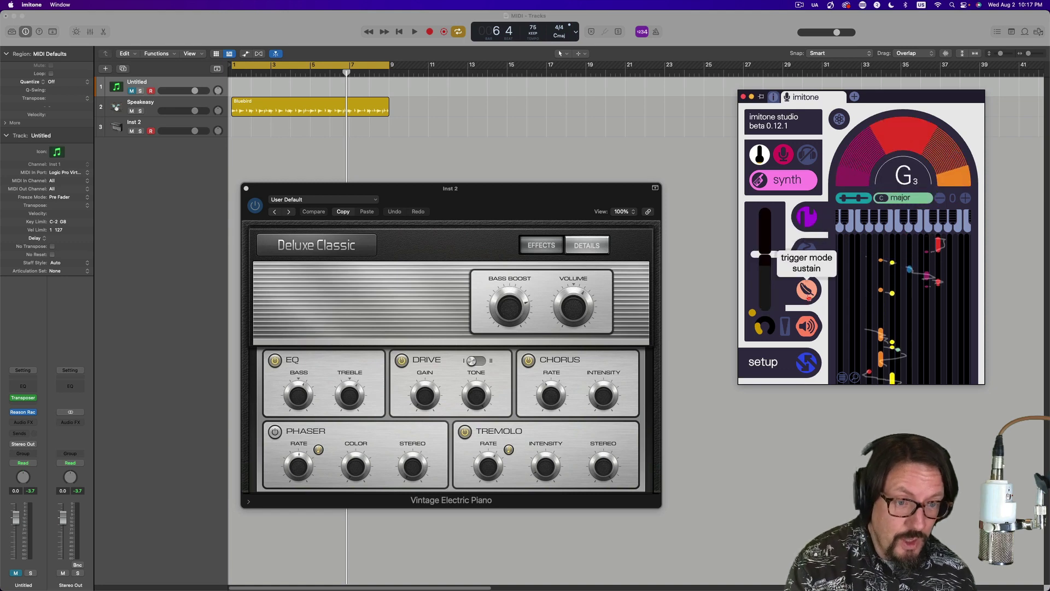
Step: Review the trigger mode options and the MIDI presets, choosing the synth preset
left_click(808, 291)
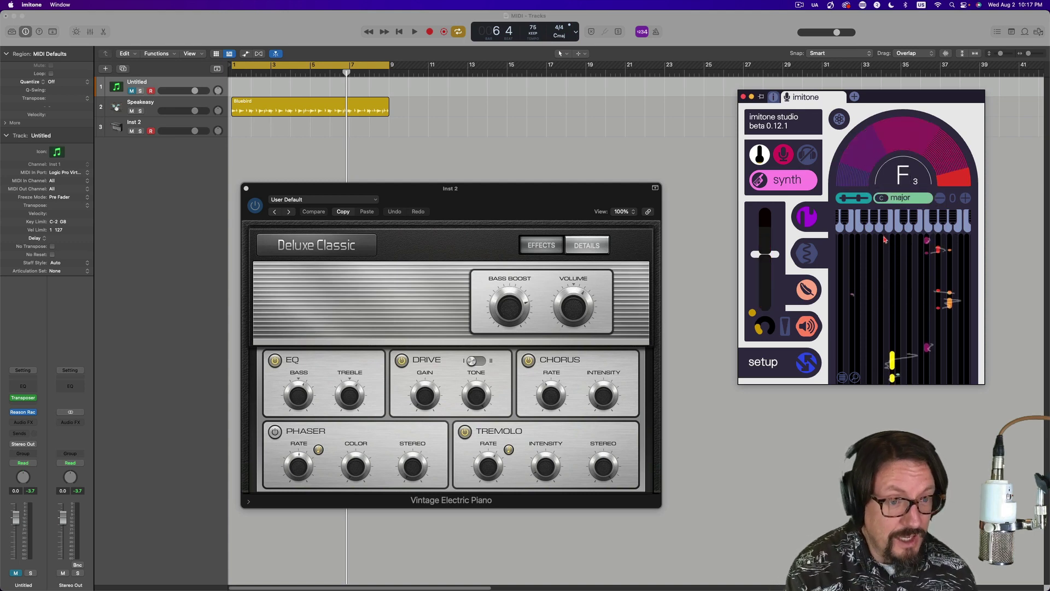
left_click(789, 184)
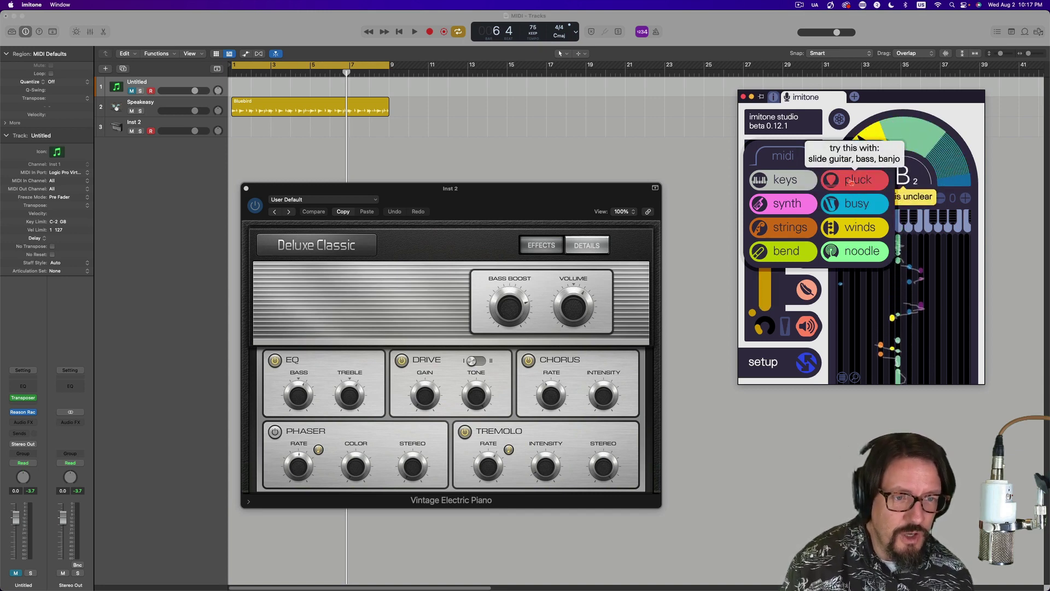
left_click(786, 205)
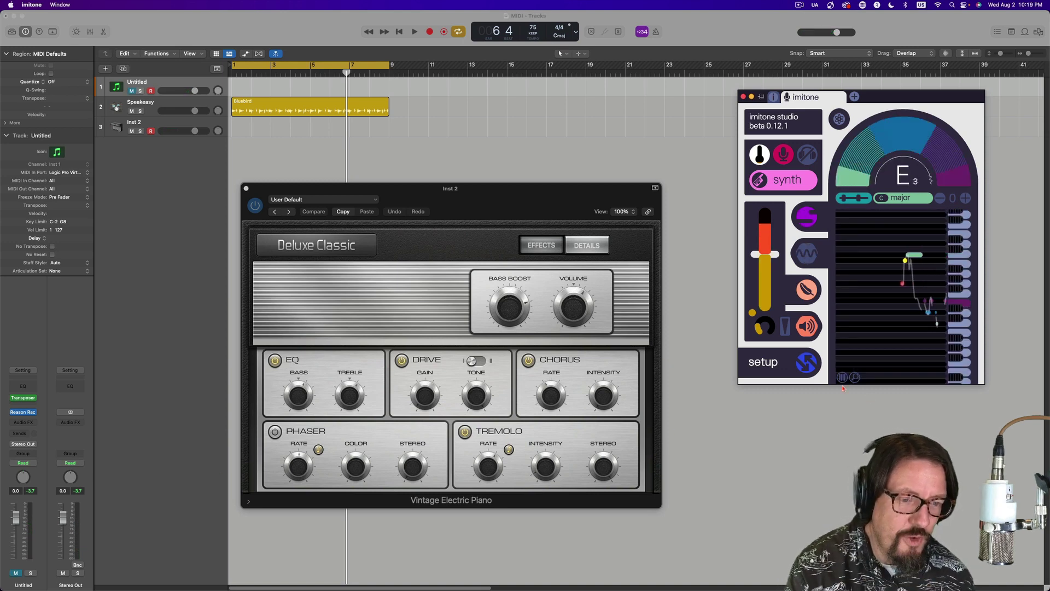
Step: Try the vertical track view in imitone, restore the horizontal one, and open and close the program's credits and help information
left_click(843, 377)
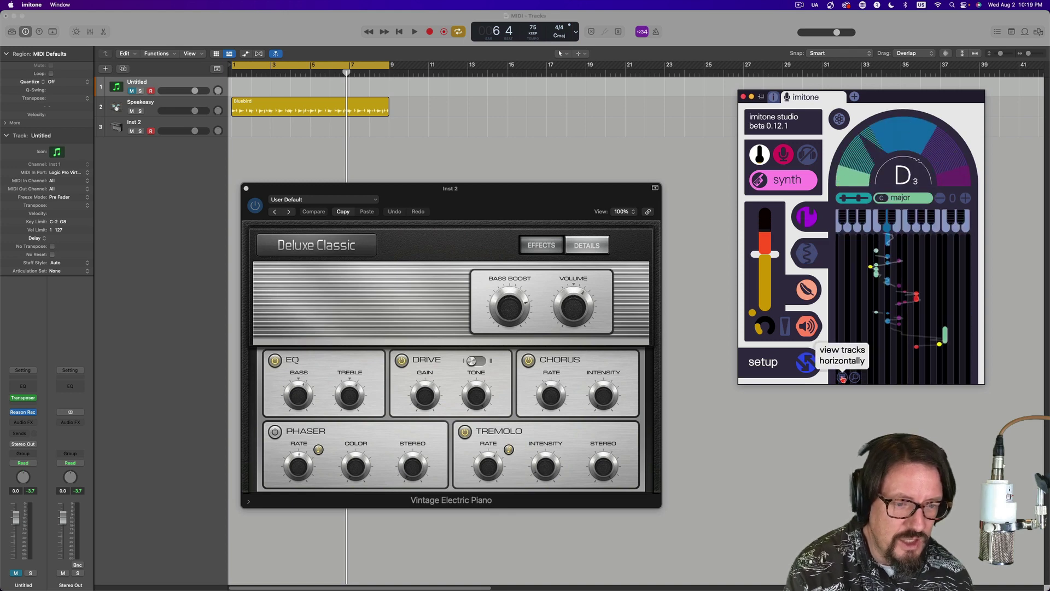
left_click(843, 377)
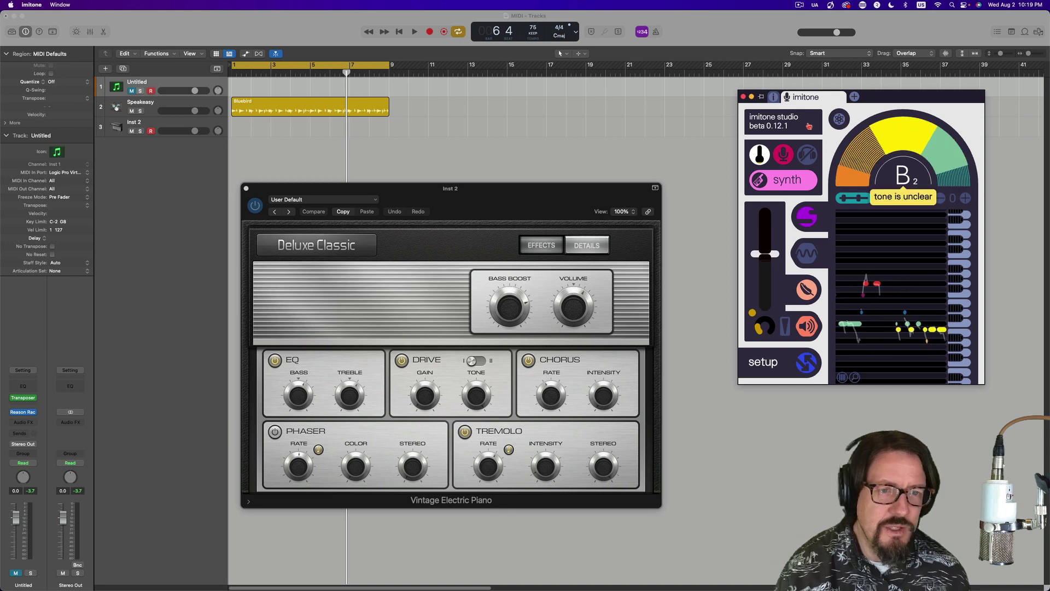
left_click(774, 98)
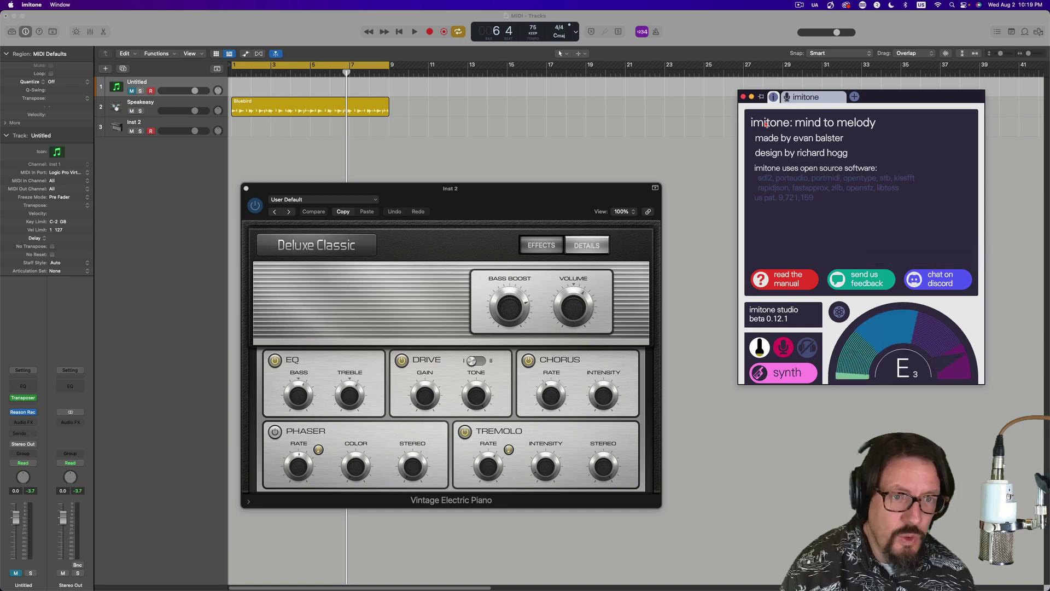
left_click(772, 97)
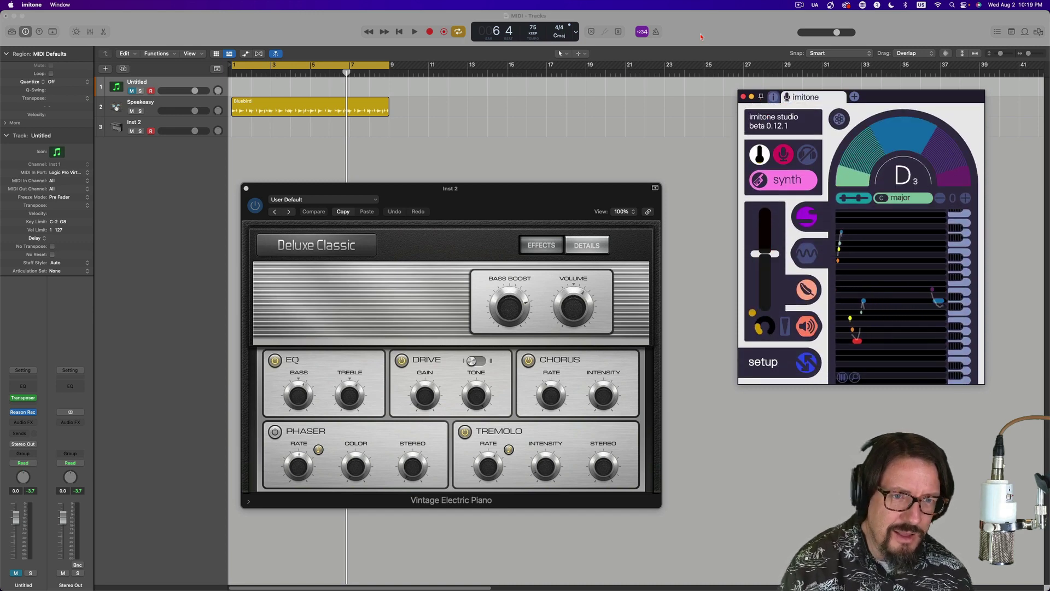
Step: Switch to Logic Pro while keeping the imitone window pinned on top
left_click(720, 21)
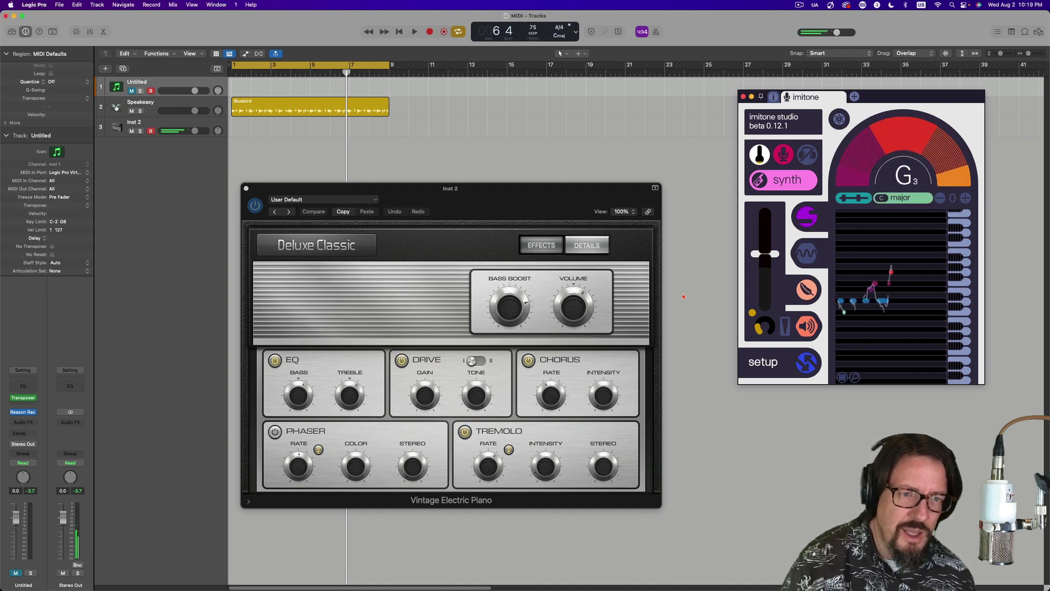
left_click(651, 227)
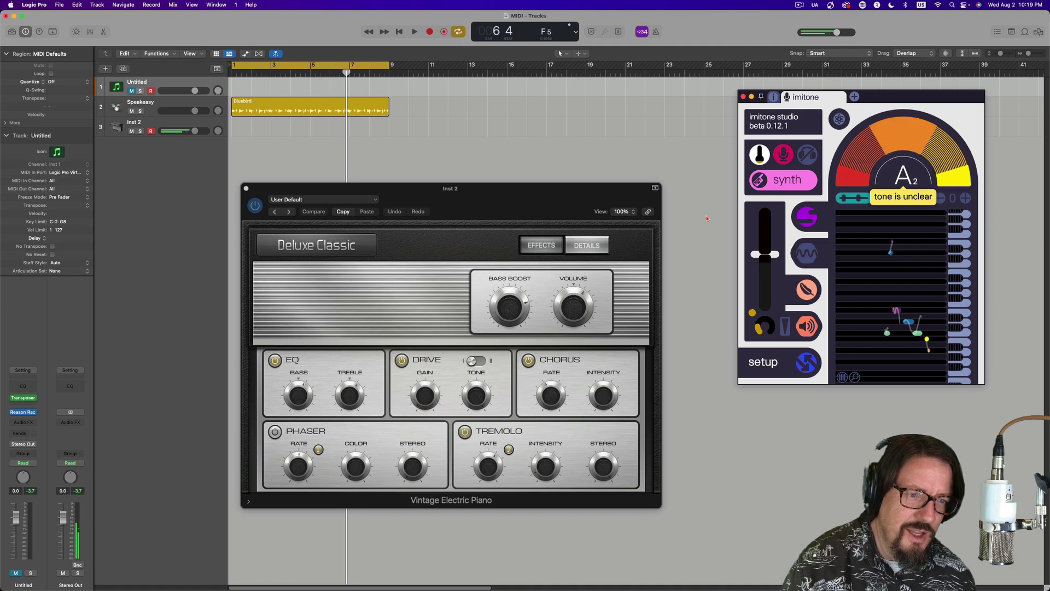
Step: Add a second voice channel in imitone, and close that channel again
left_click(855, 97)
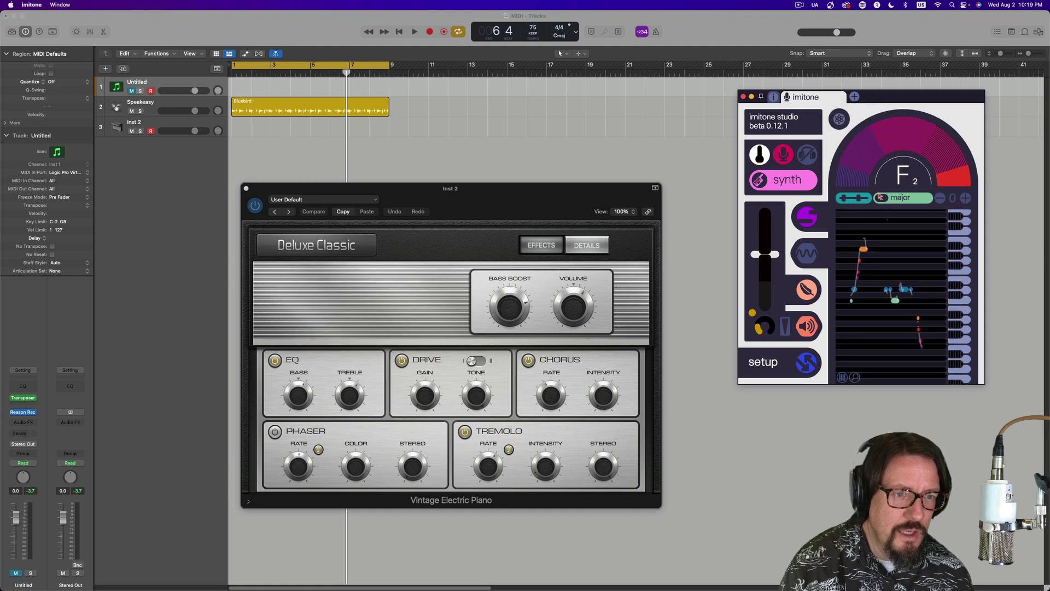
left_click(855, 97)
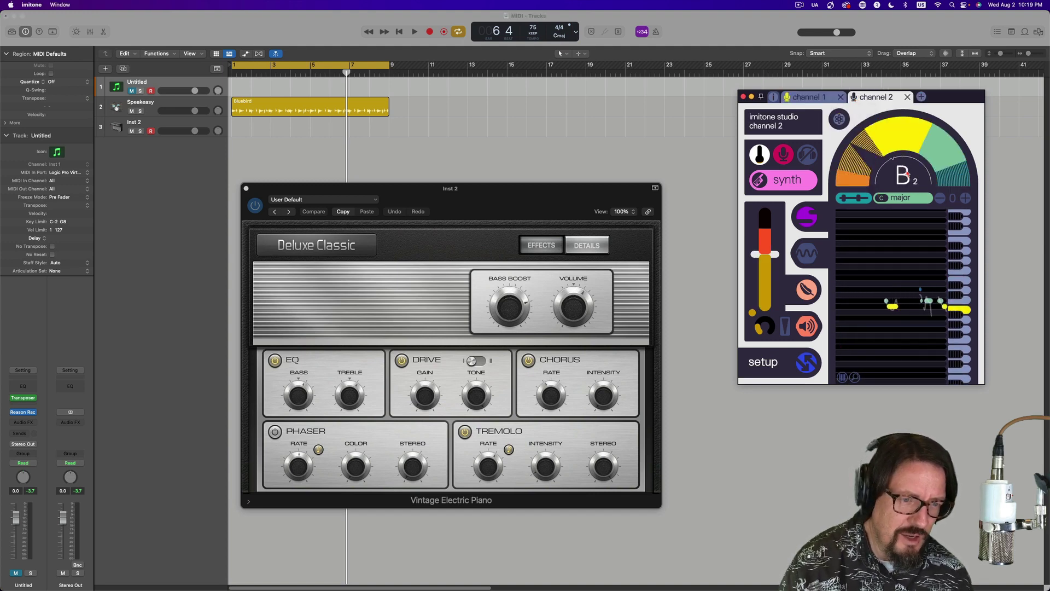
left_click(908, 98)
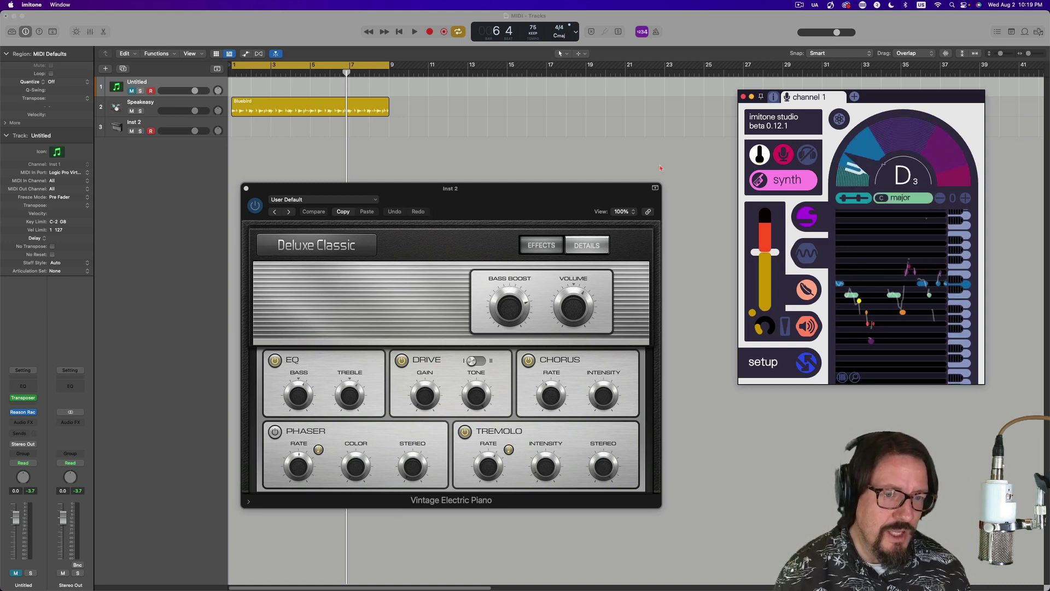
Step: Compare imitone's MIDI presets with its built-in sound presets, and select the synth MIDI preset
left_click(804, 186)
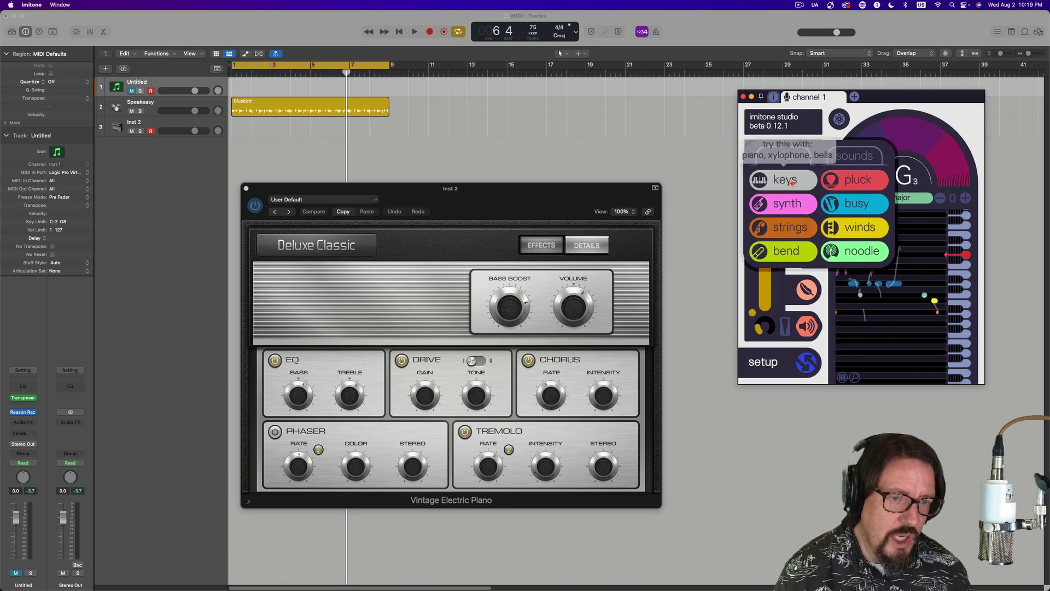
left_click(853, 157)
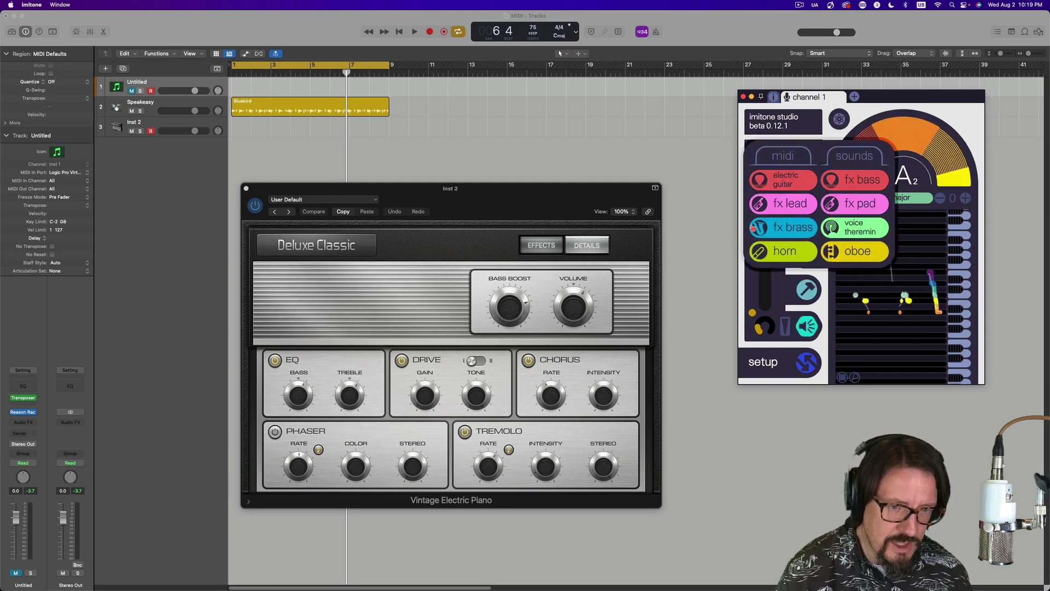
left_click(782, 156)
left_click(800, 206)
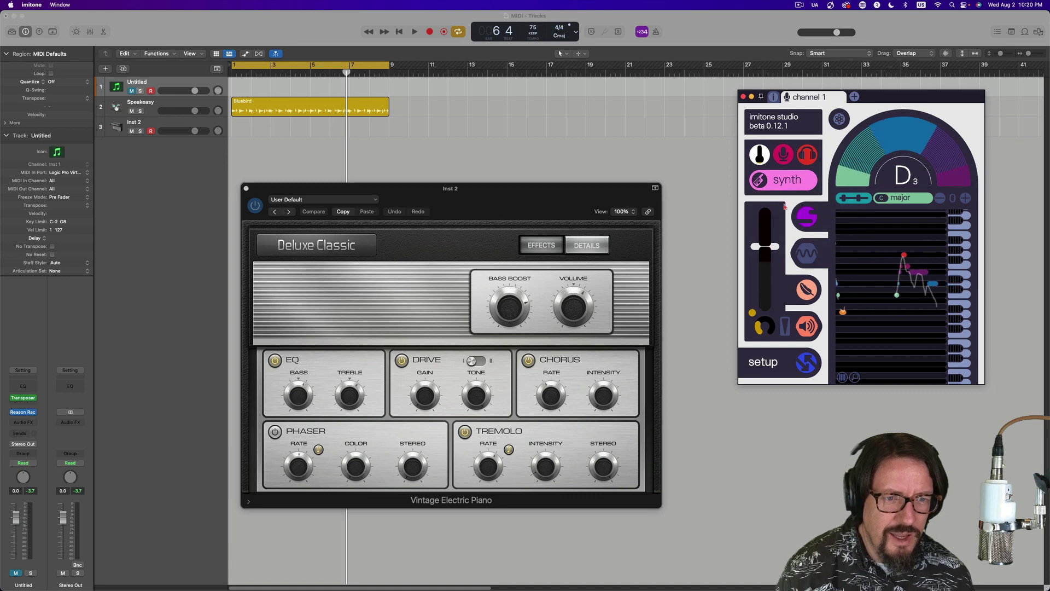